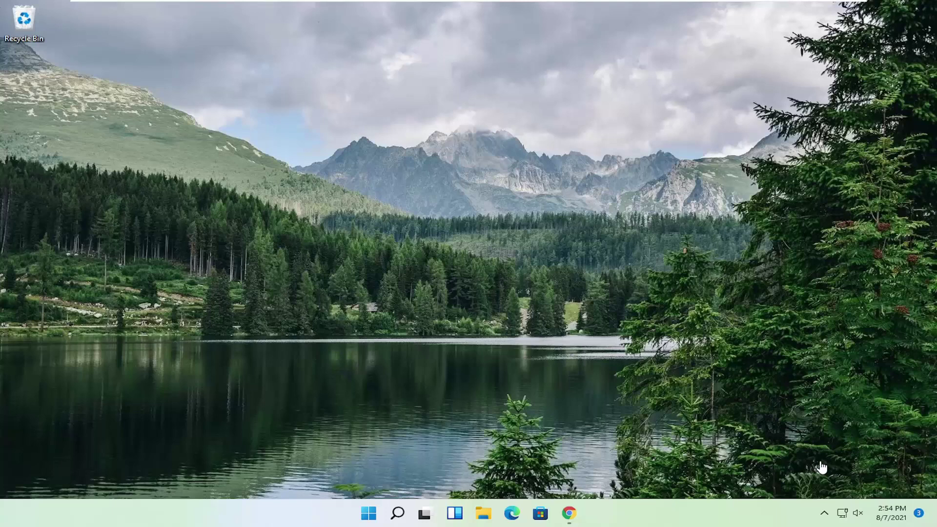
Launch Settings from Windows search and go to Privacy & security
click(398, 513)
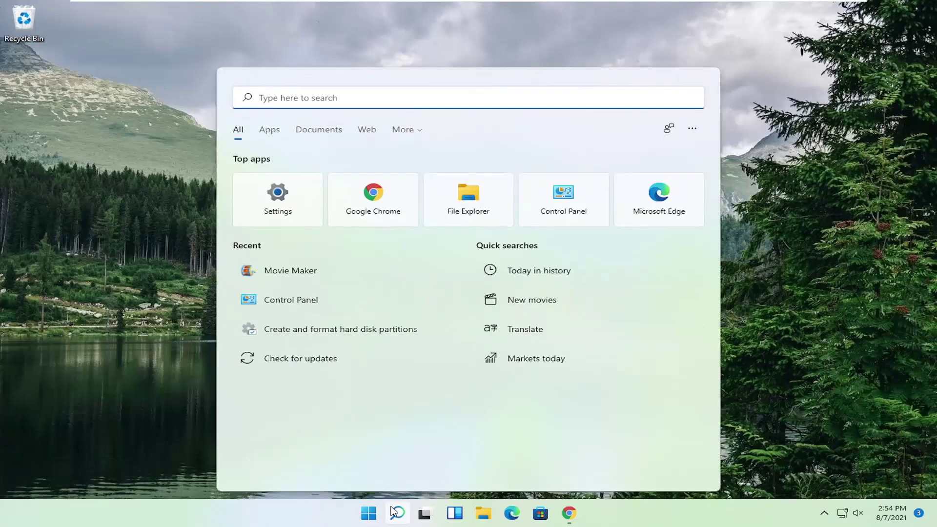
text(settings)
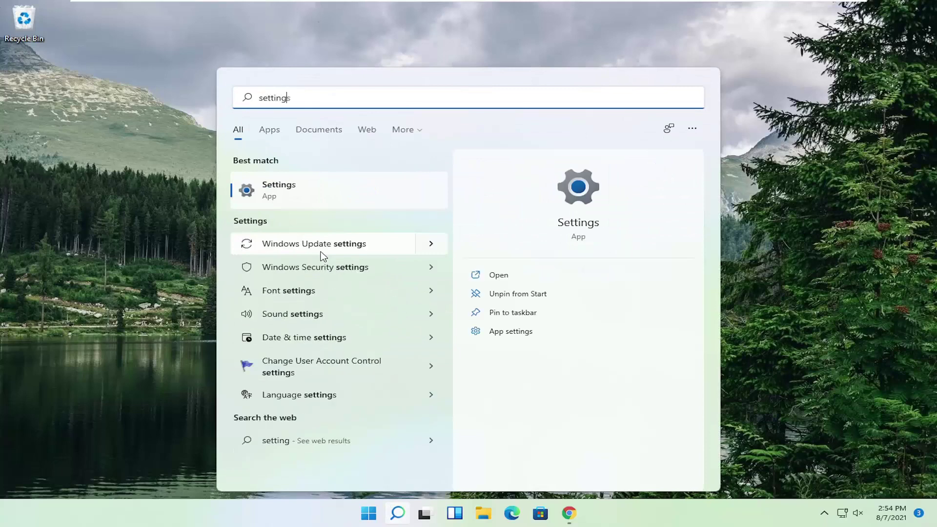
click(282, 194)
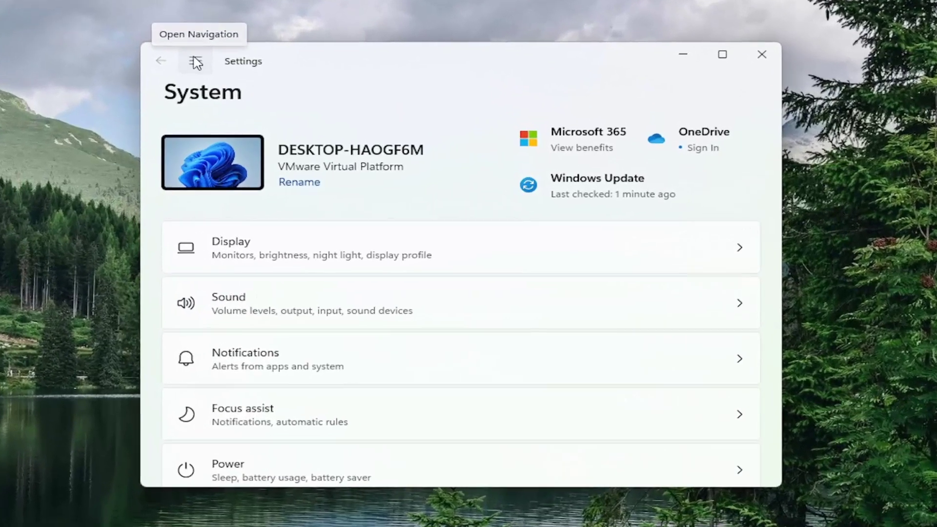
click(324, 87)
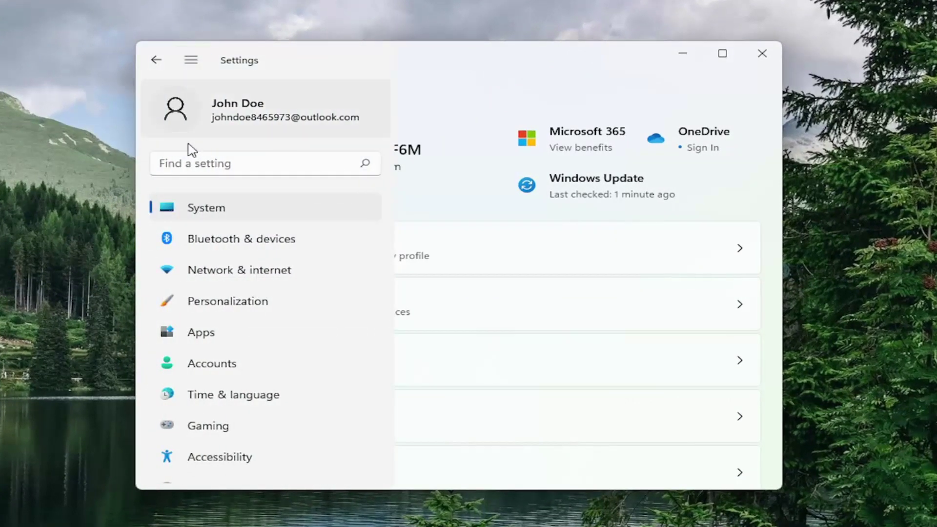
scroll(256, 338, down, 1)
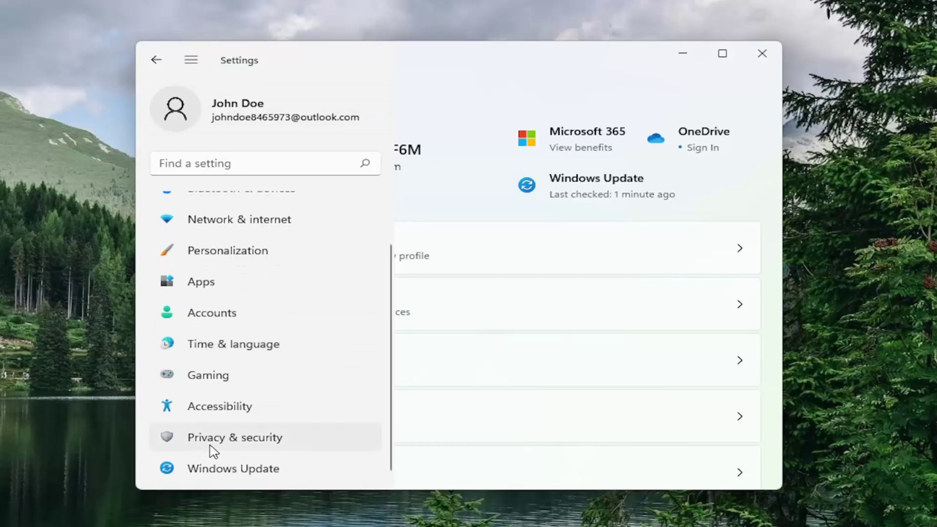
click(278, 446)
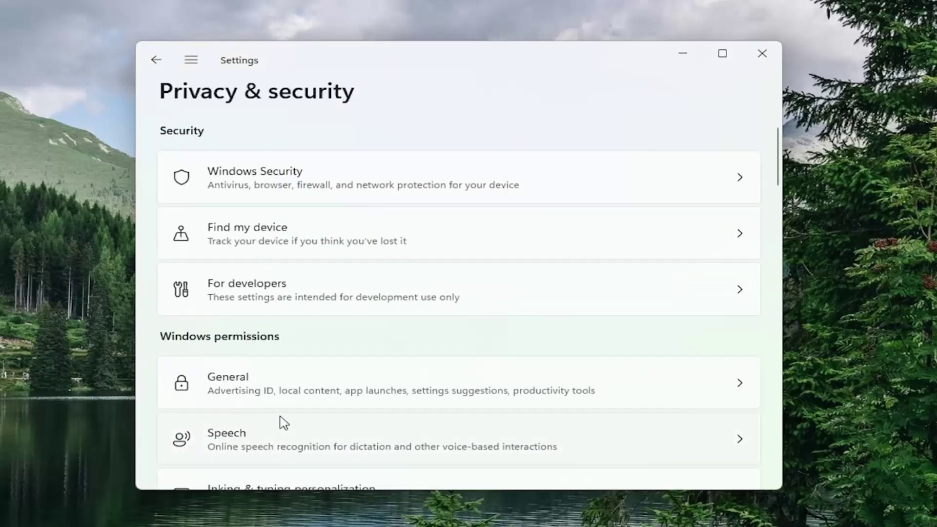
Open the Camera permissions page and confirm Camera access and app camera access are On
scroll(245, 329, down, 6)
scroll(255, 264, down, 3)
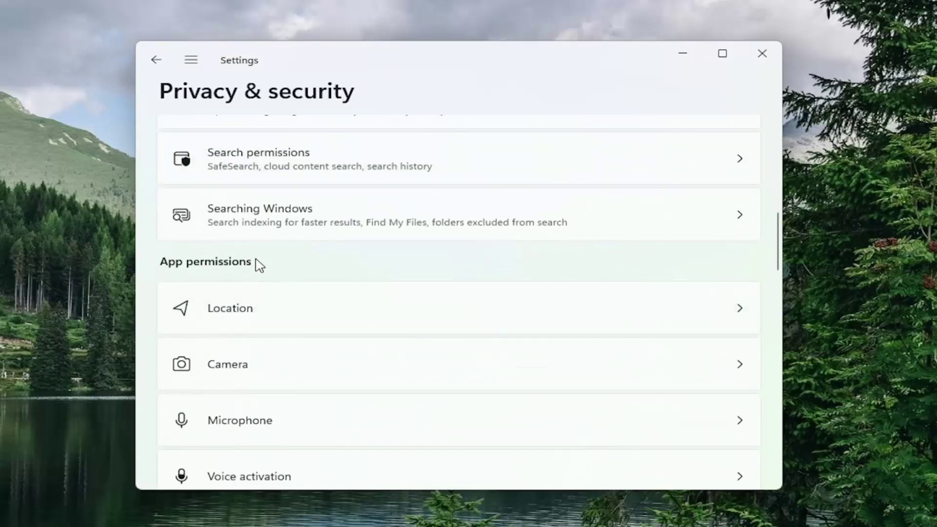
scroll(262, 274, down, 1)
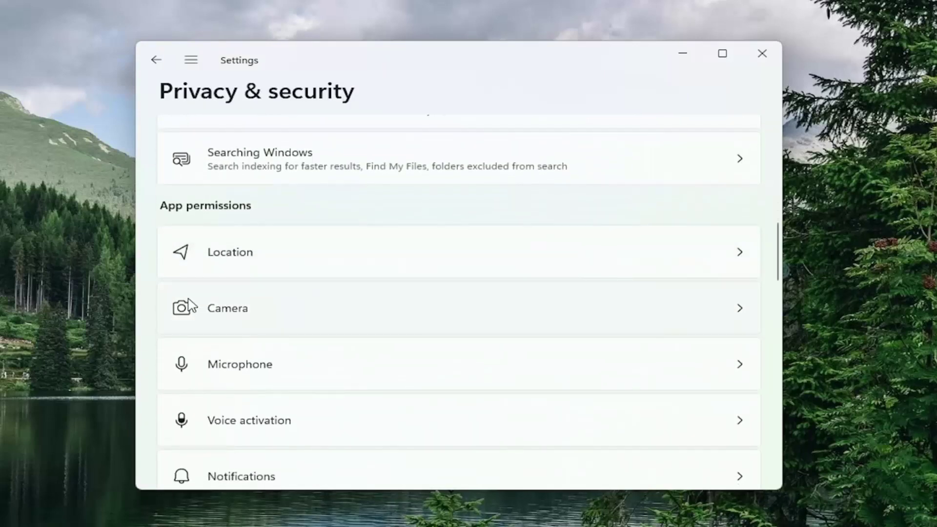
click(271, 313)
scroll(387, 285, down, 1)
scroll(387, 285, down, 1)
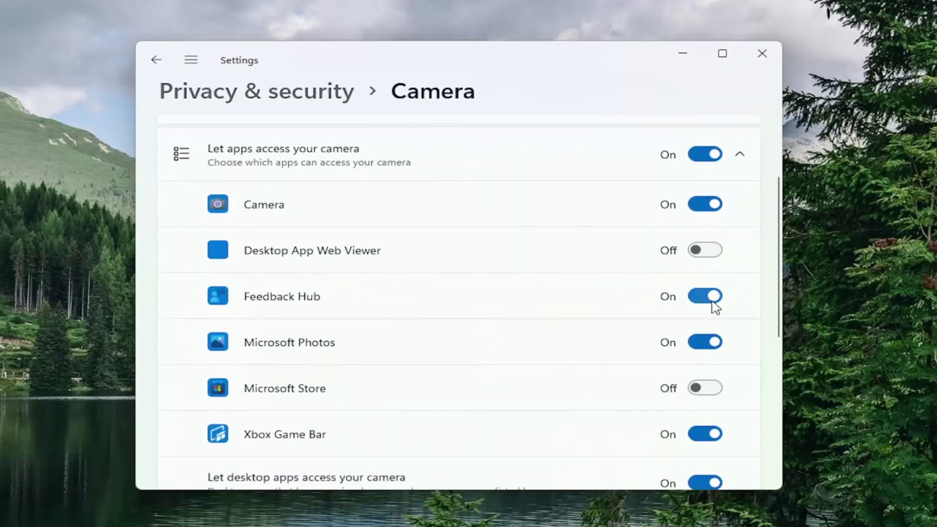
scroll(590, 356, up, 2)
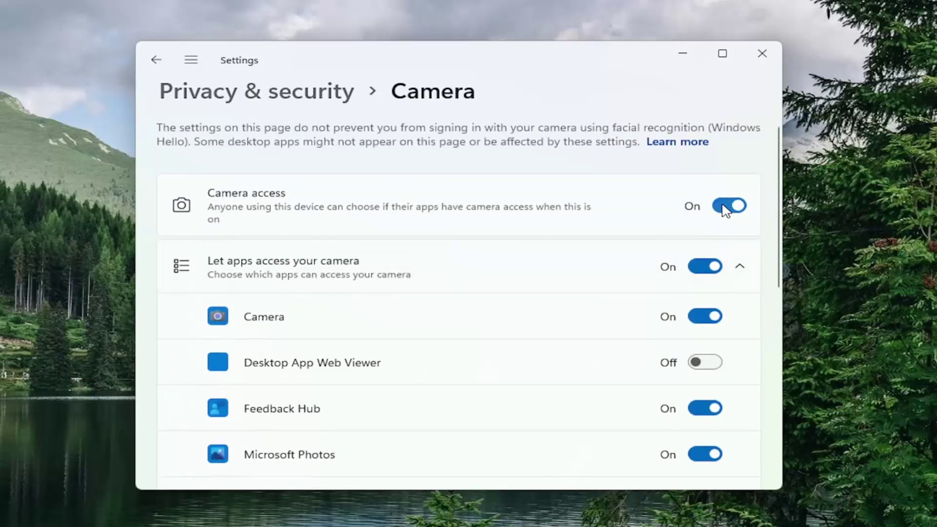
scroll(702, 259, down, 1)
scroll(706, 392, down, 1)
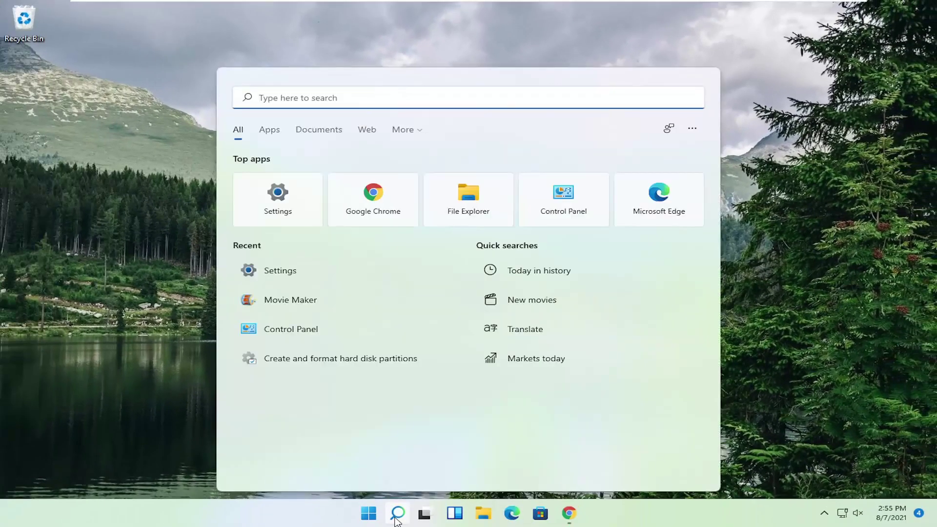
Run regedit as administrator from search and approve the UAC prompt
text(regedit)
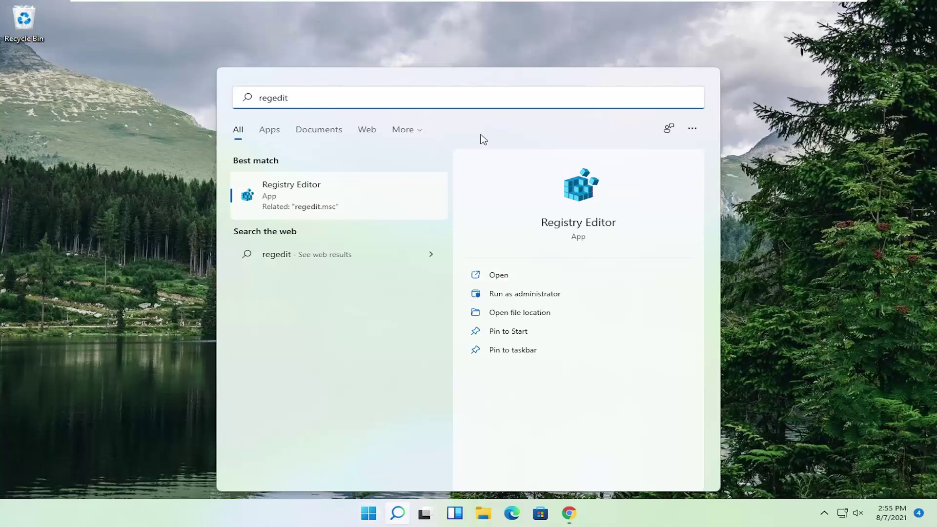
right_click(289, 199)
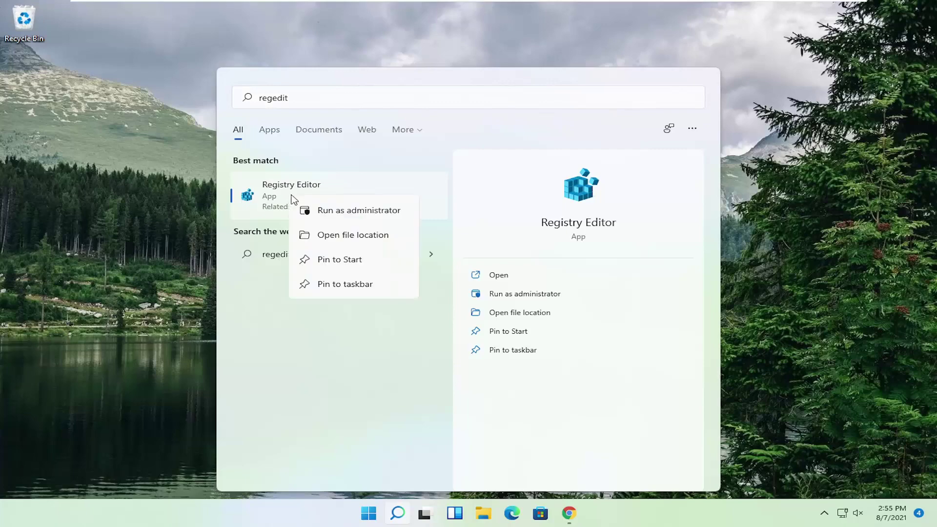
click(353, 213)
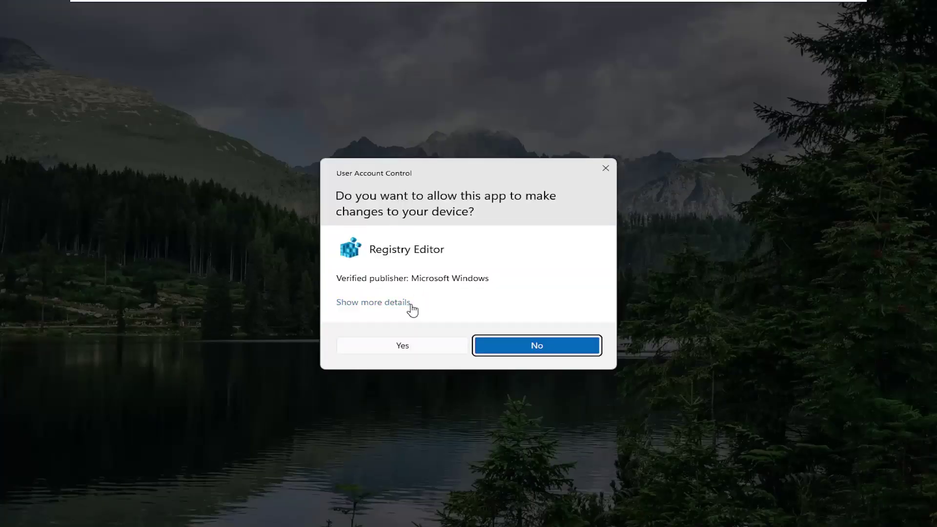
click(401, 349)
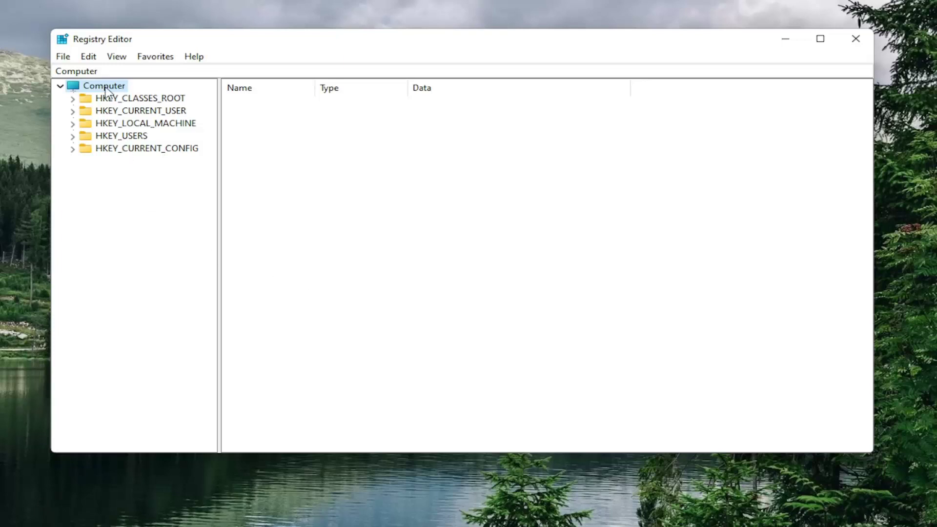
click(63, 57)
click(90, 88)
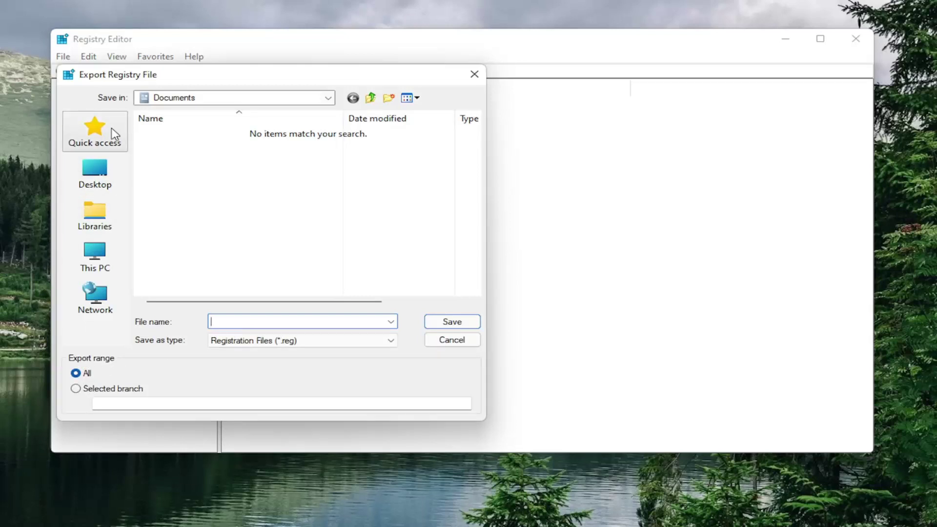
click(96, 171)
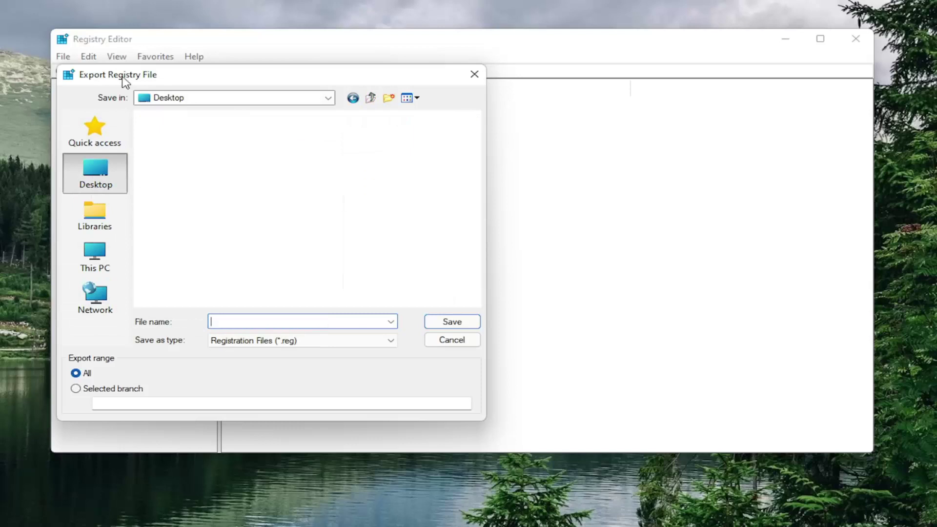
click(449, 342)
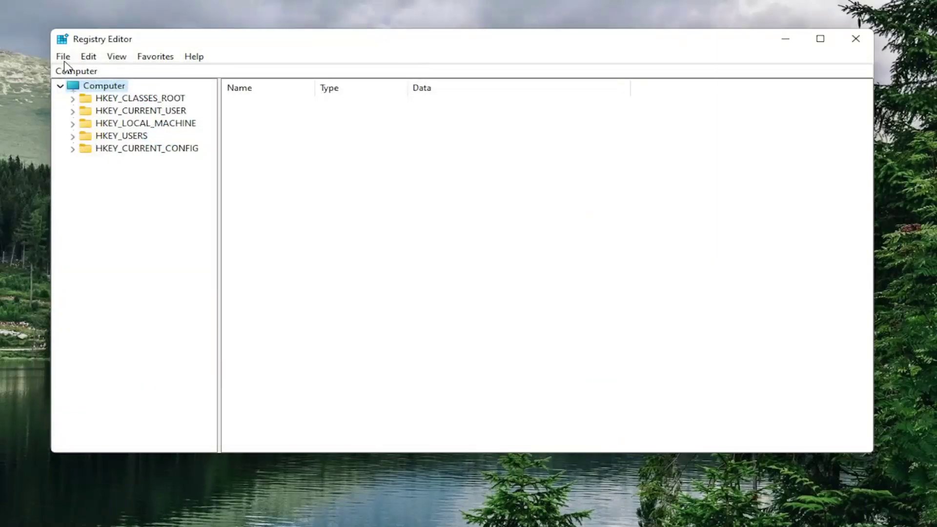
click(64, 57)
click(69, 72)
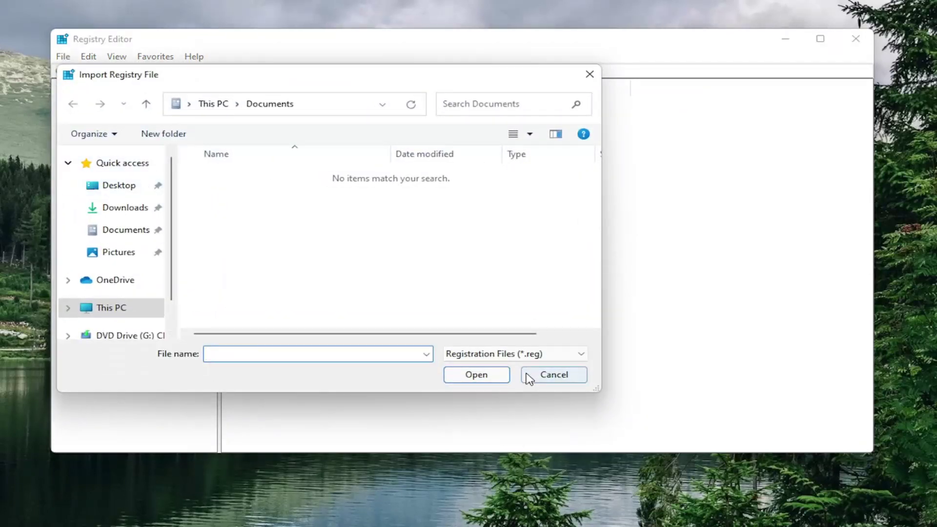
click(537, 377)
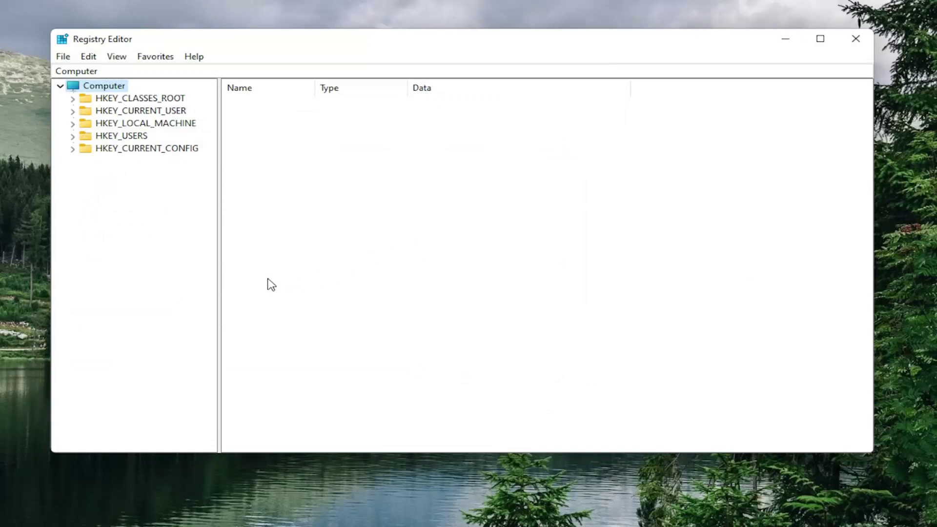
Expand HKEY_LOCAL_MACHINE\SOFTWARE\WOW6432Node\Microsoft in the key tree
click(163, 125)
double_click(162, 125)
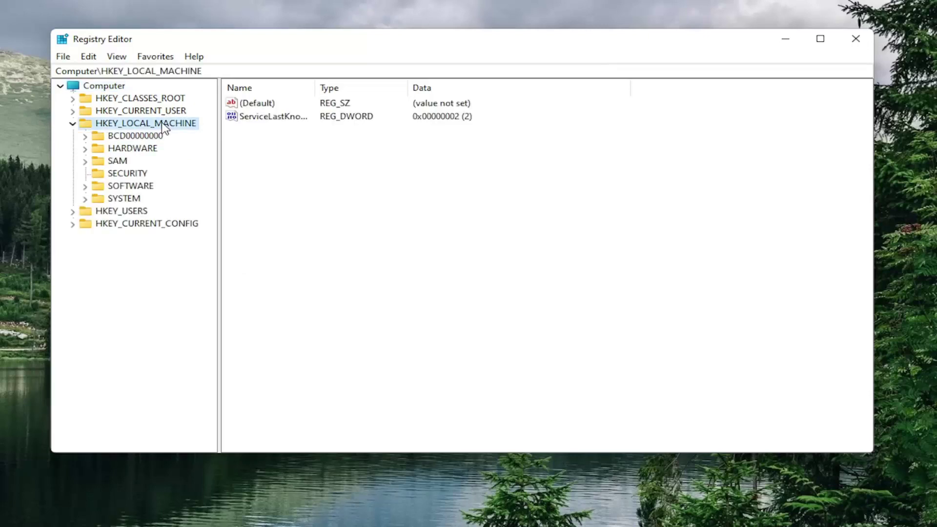
double_click(127, 186)
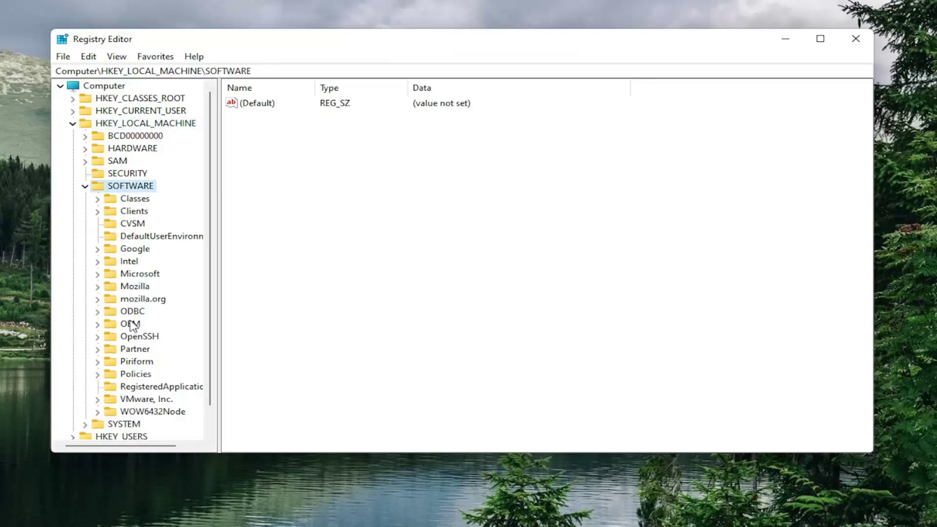
double_click(141, 412)
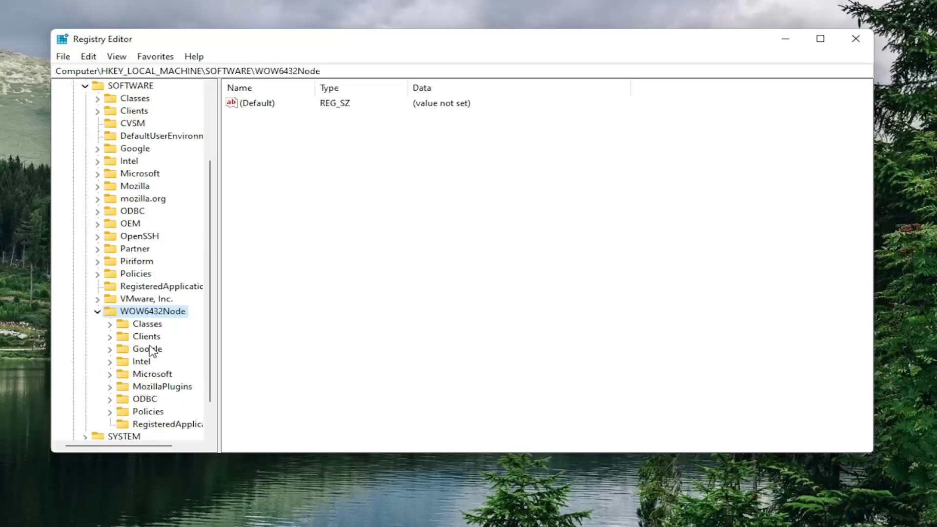
scroll(152, 350, down, 1)
double_click(161, 336)
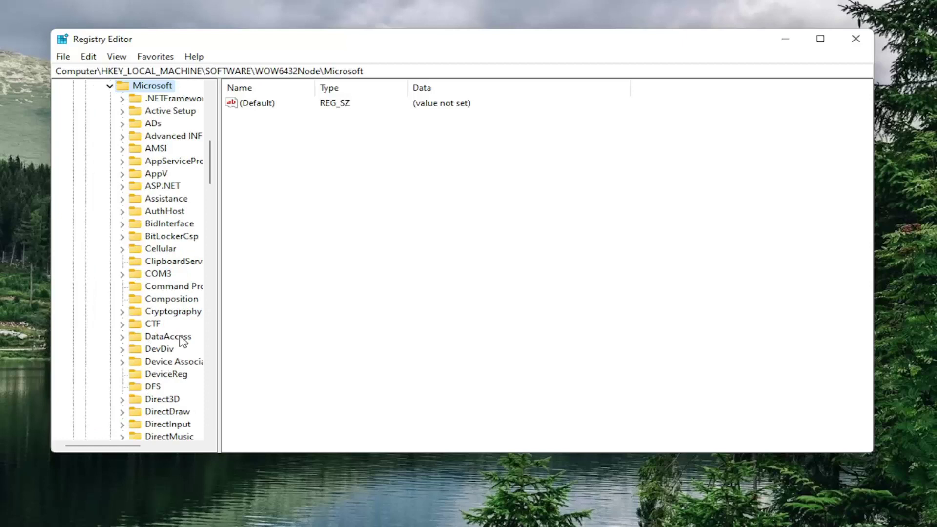
Widen the tree pane and open the Windows Media Foundation\Platform key
drag(217, 324, 266, 324)
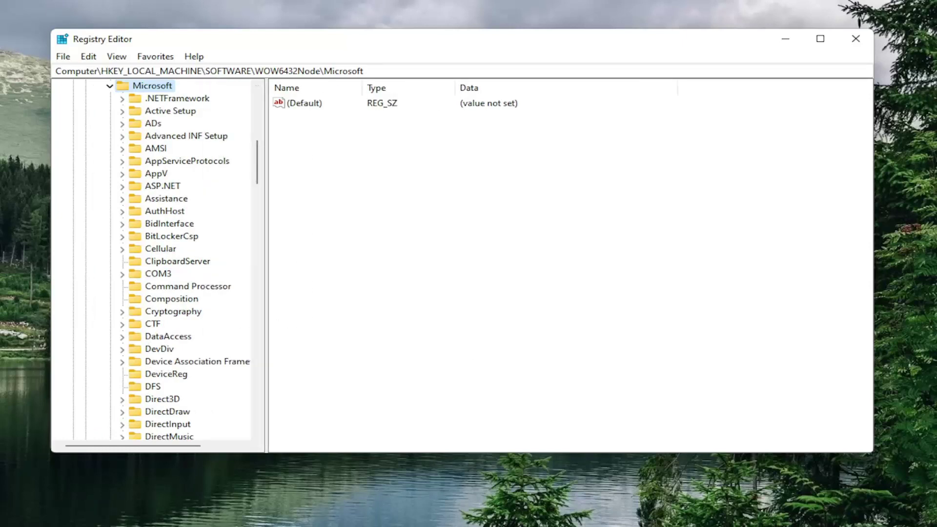
scroll(175, 369, down, 5)
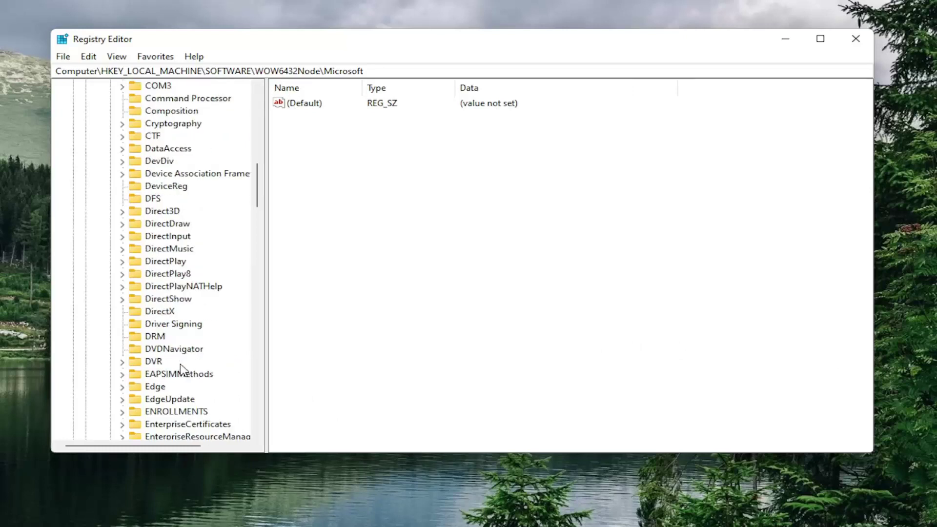
scroll(181, 371, down, 20)
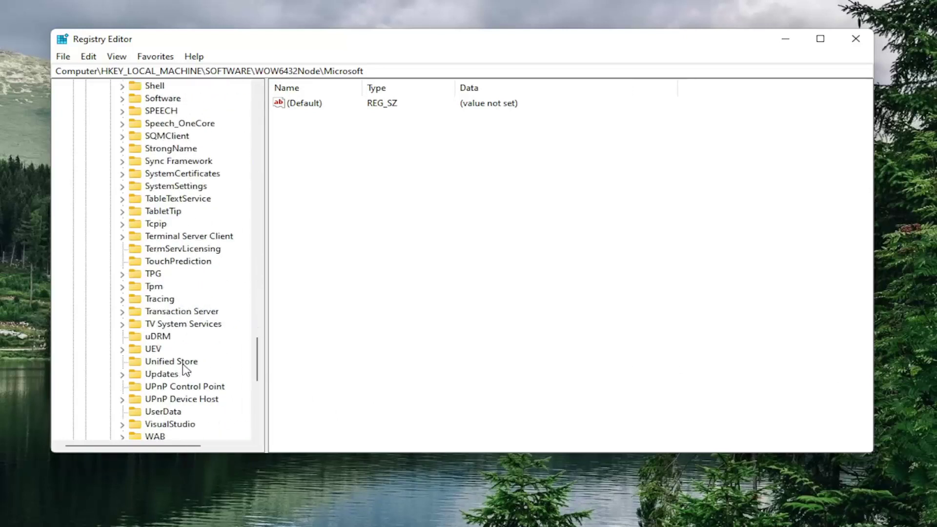
scroll(186, 369, down, 4)
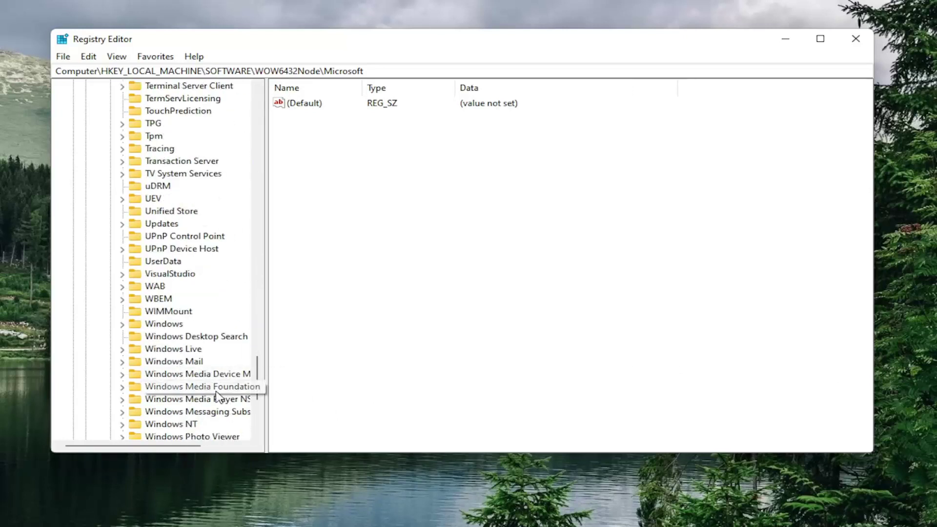
click(216, 392)
double_click(200, 387)
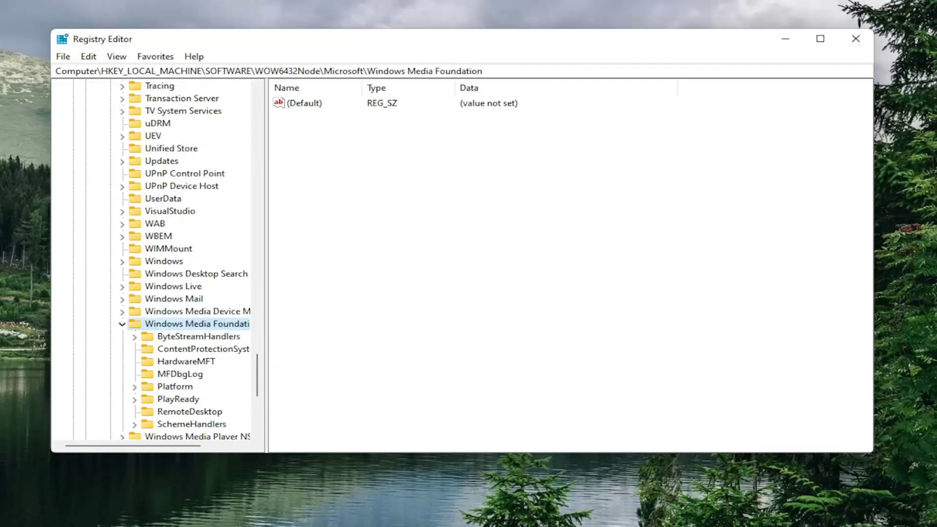
click(174, 387)
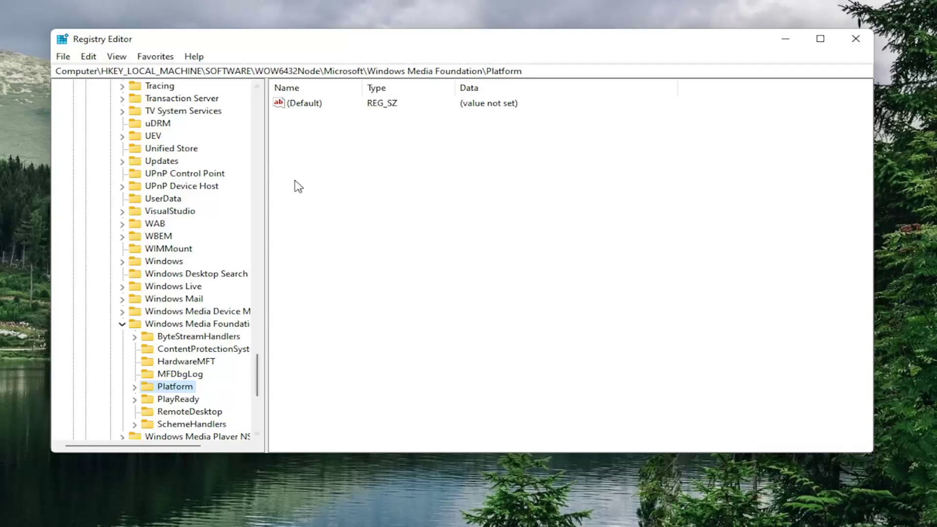
Create a new DWORD (32-bit) value named EnableFrameServerMode under Platform
right_click(358, 165)
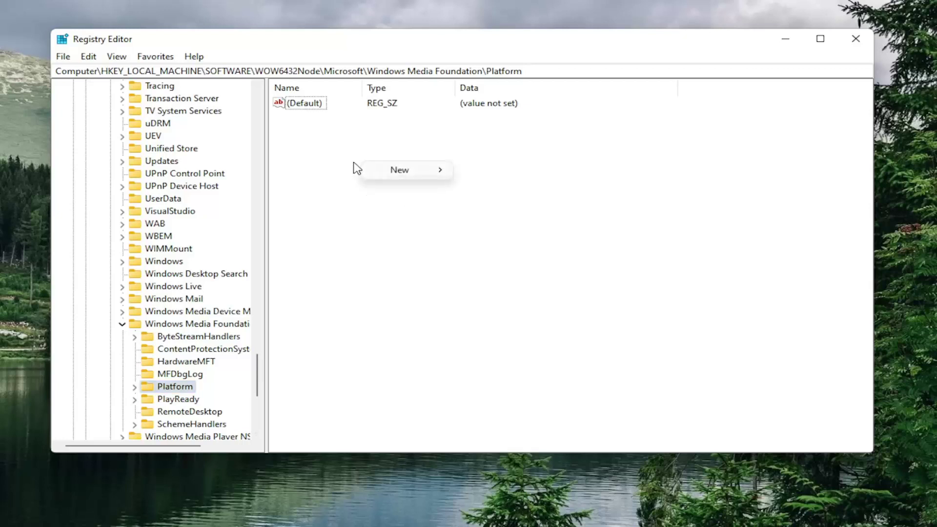
mouse_move(413, 174)
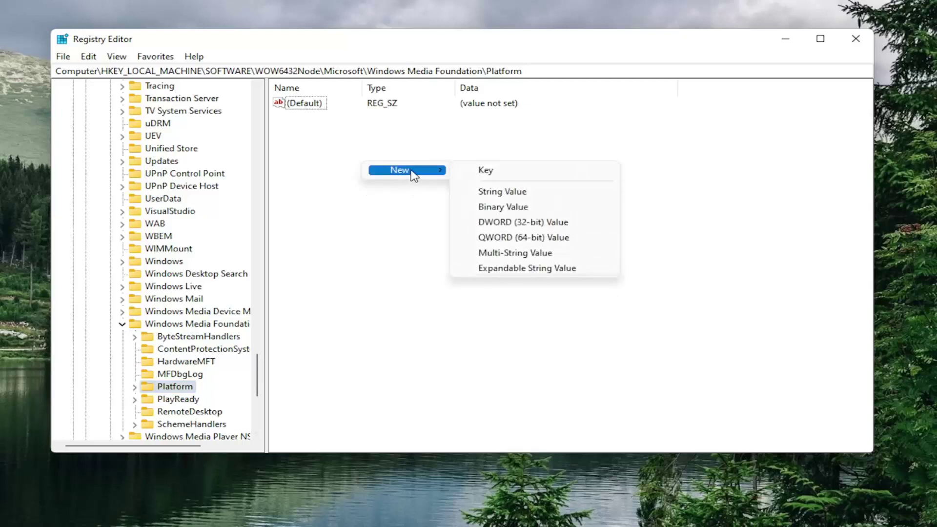
click(507, 222)
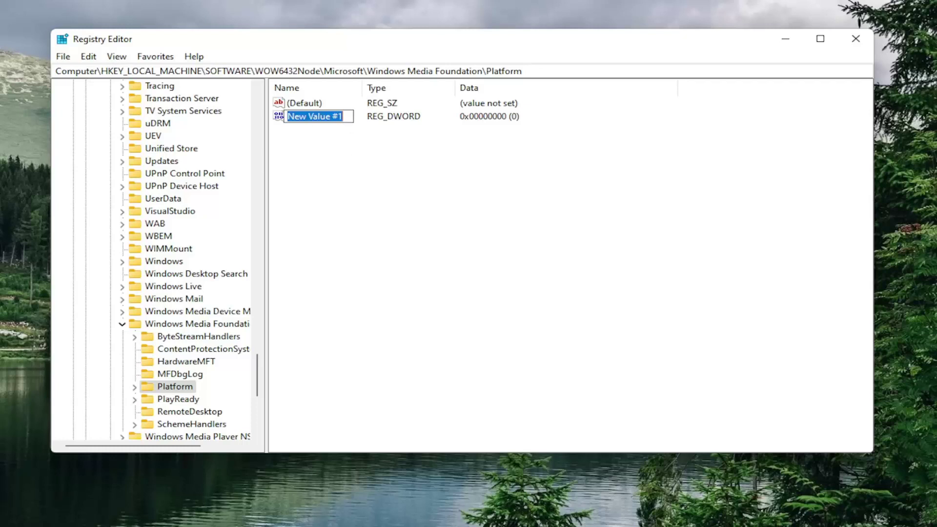
text(Enabl)
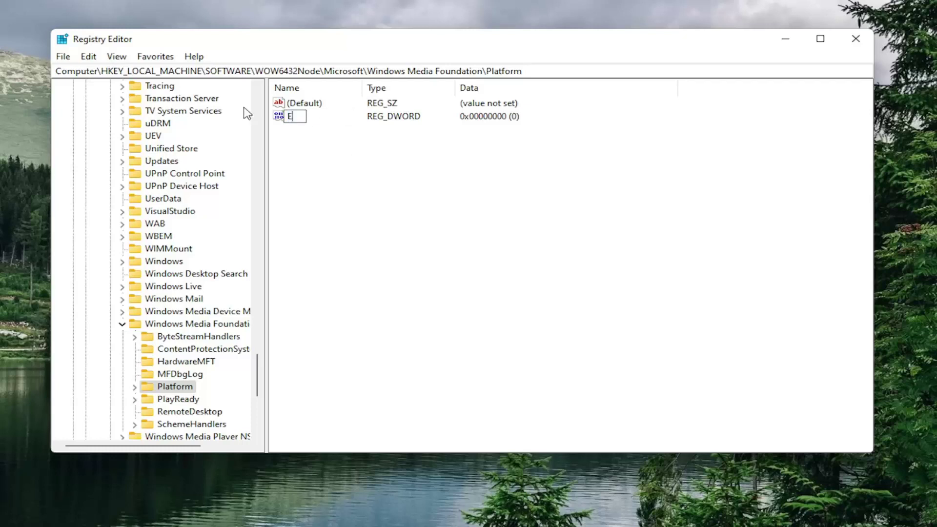
key(BackSpace)
key(BackSpace)
text(bleFrameServerMode)
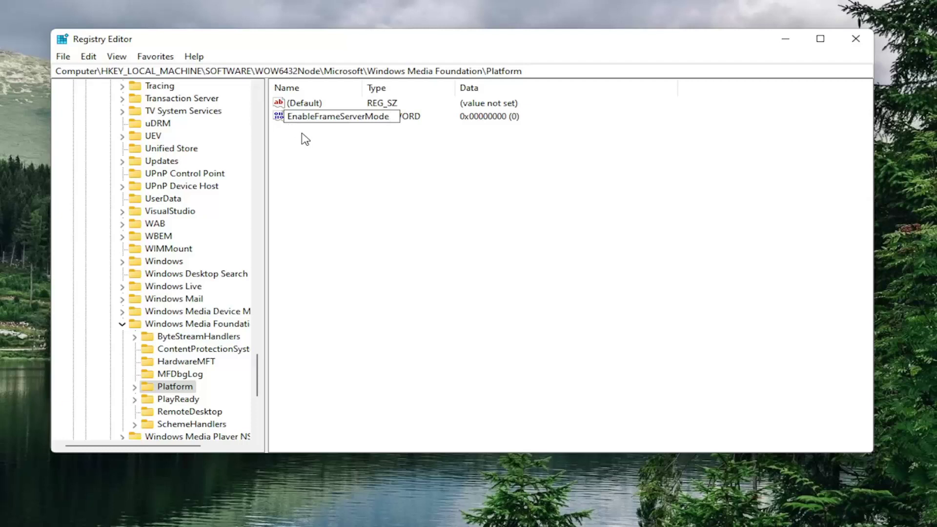
key(Return)
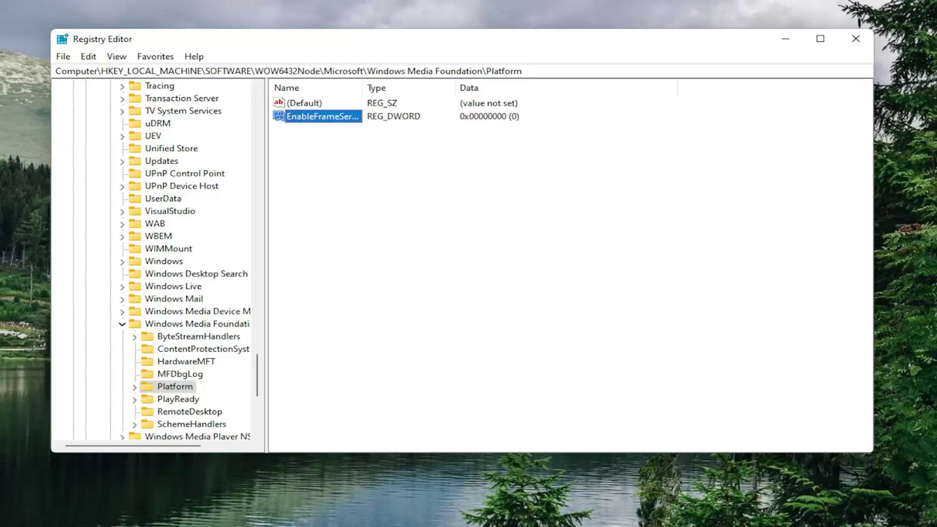
drag(363, 94, 409, 96)
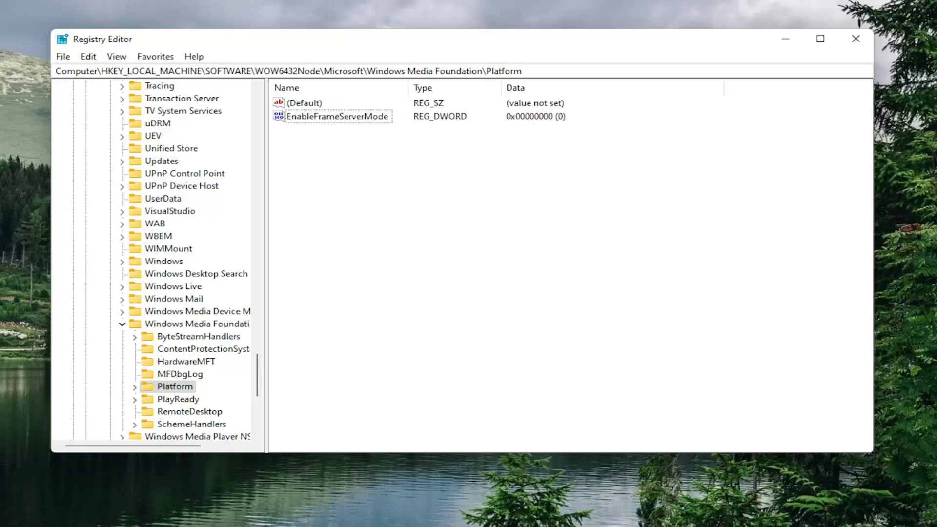
Confirm EnableFrameServerMode's value data is 0 and save it
double_click(308, 117)
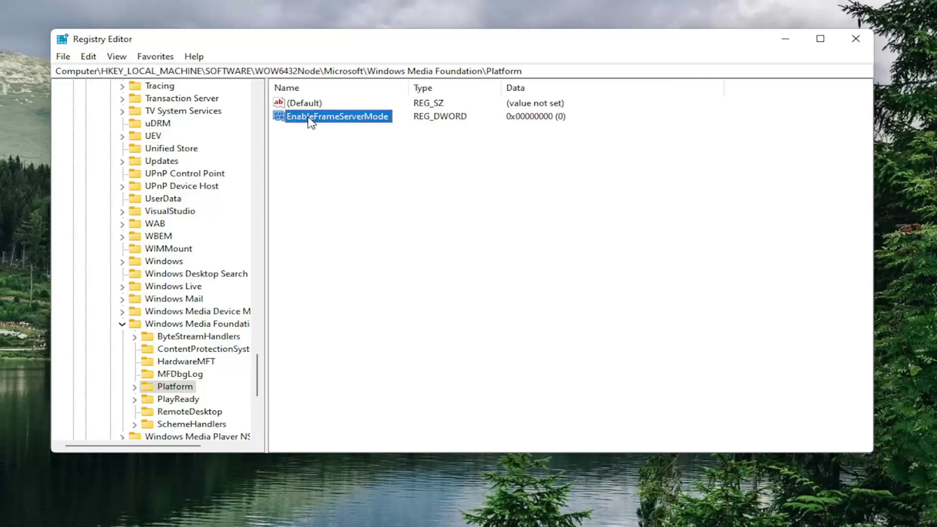
drag(236, 101, 364, 119)
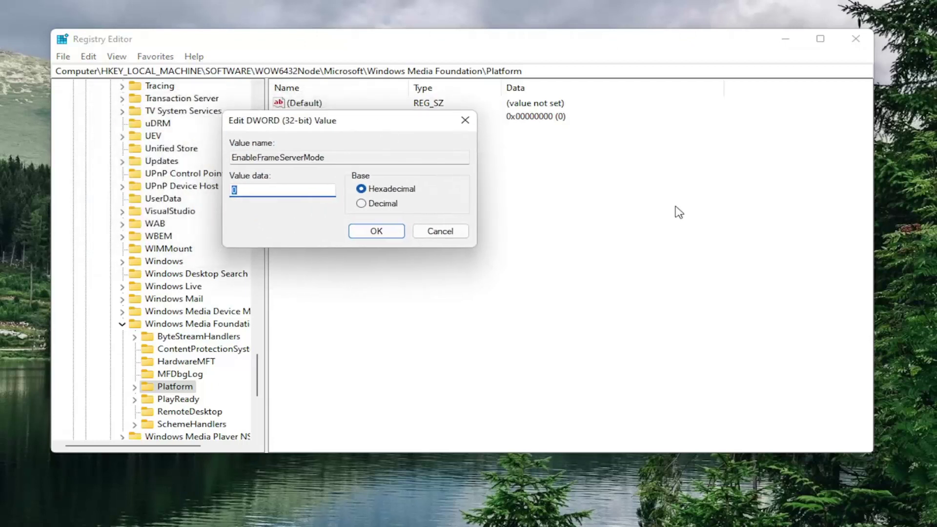
click(235, 191)
click(379, 231)
Collapse the registry key tree back to HKEY_LOCAL_MACHINE and close Registry Editor
click(122, 325)
scroll(214, 303, up, 20)
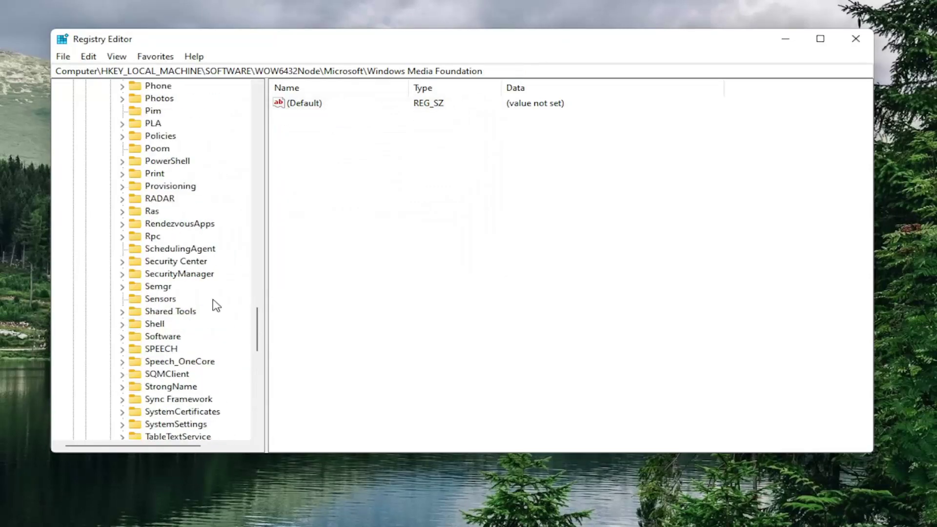
scroll(204, 224, up, 20)
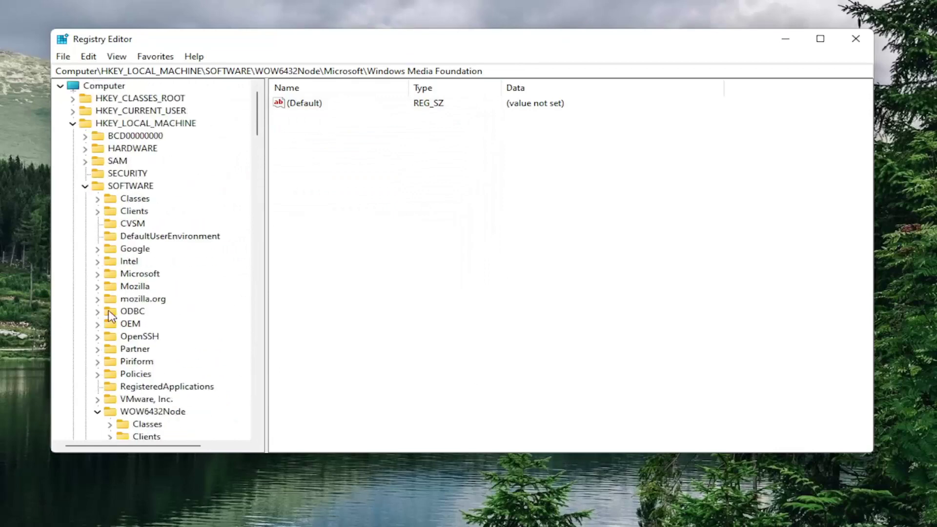
scroll(95, 384, down, 4)
key(Left)
key(Left)
key(Left)
key(Left)
key(Left)
key(Left)
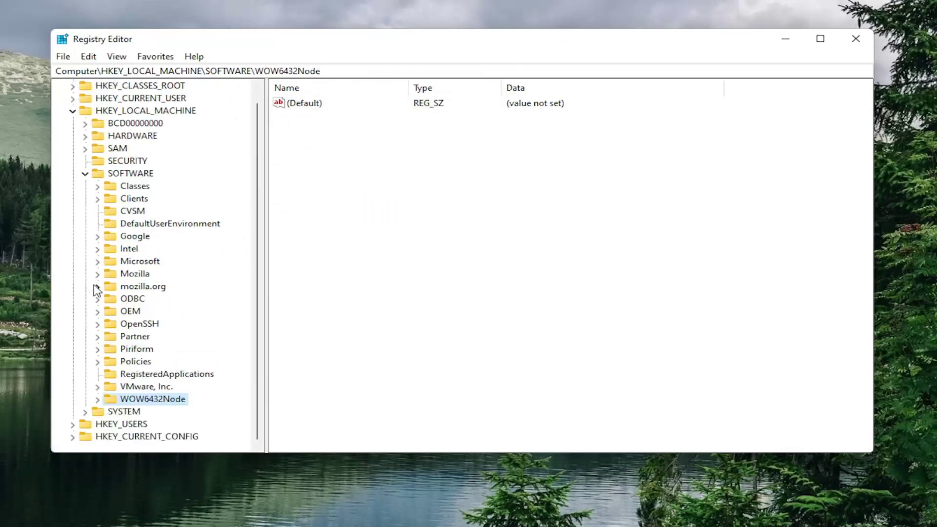
key(Left)
key(Left)
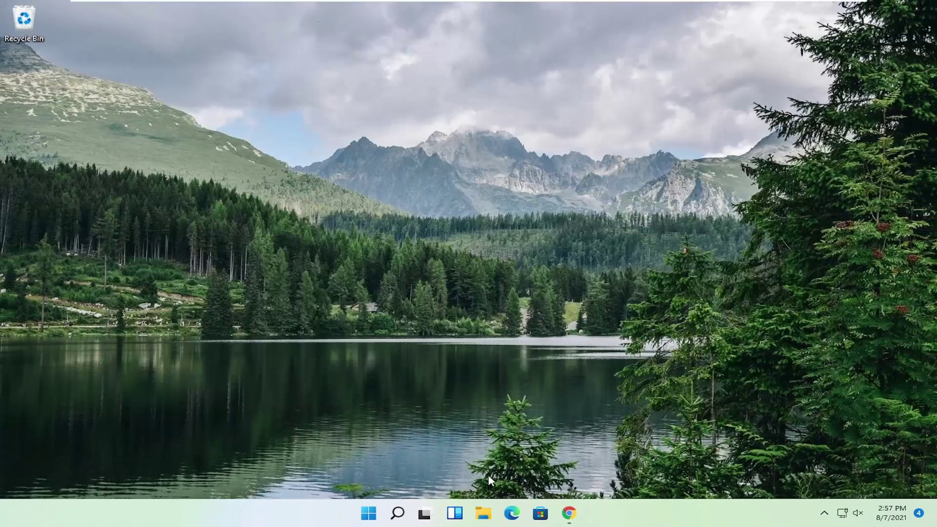
Shut down Windows from the Start button's right-click menu
right_click(369, 512)
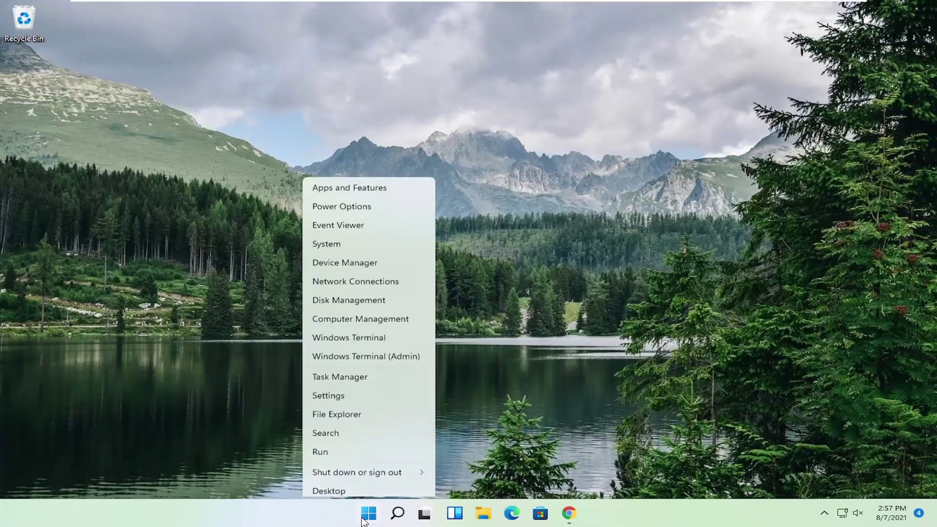
mouse_move(397, 466)
click(454, 467)
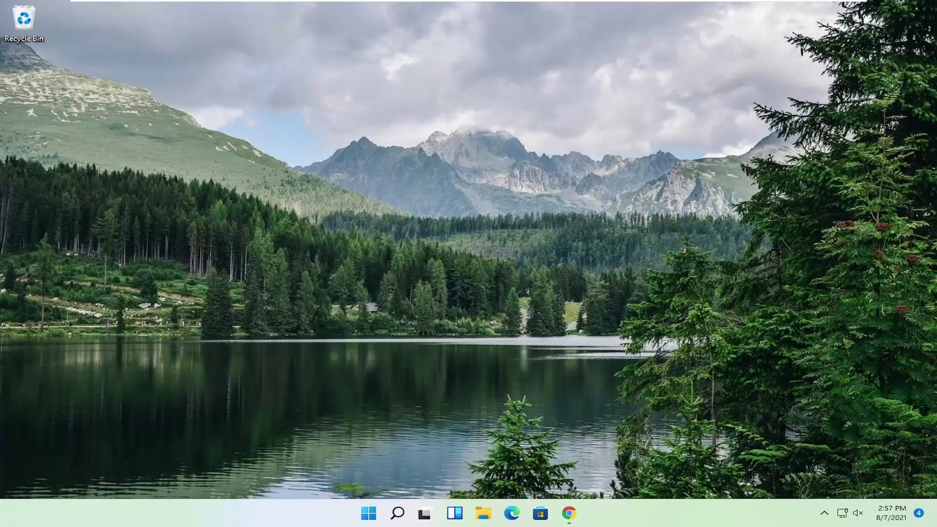